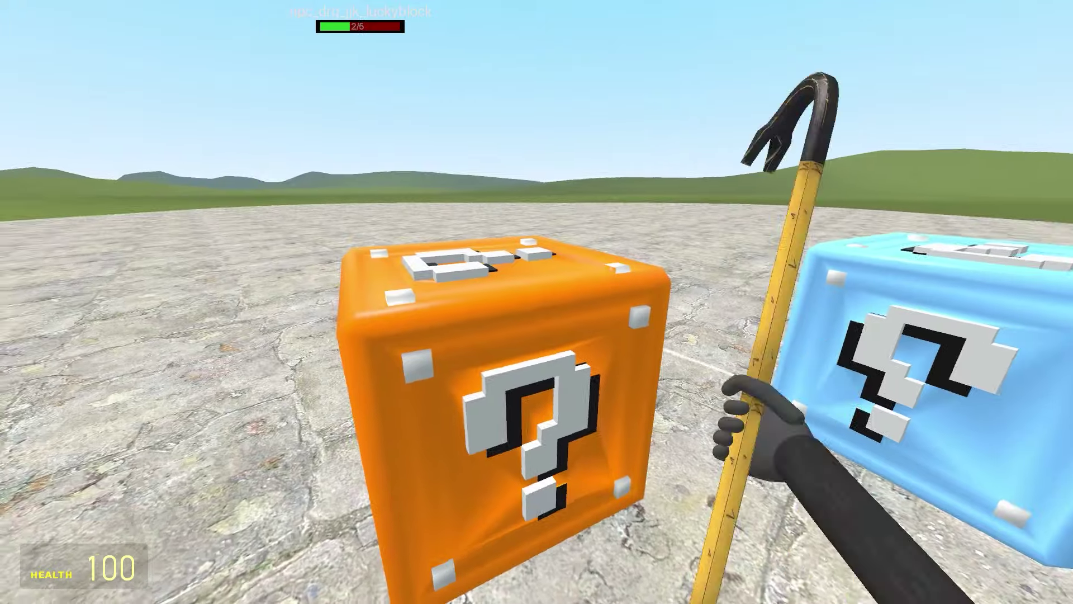
Crowbar the orange lucky block open and film the released Battle Cats rhino up close
{"action": "left_click", "coordinate": [537, 302]}
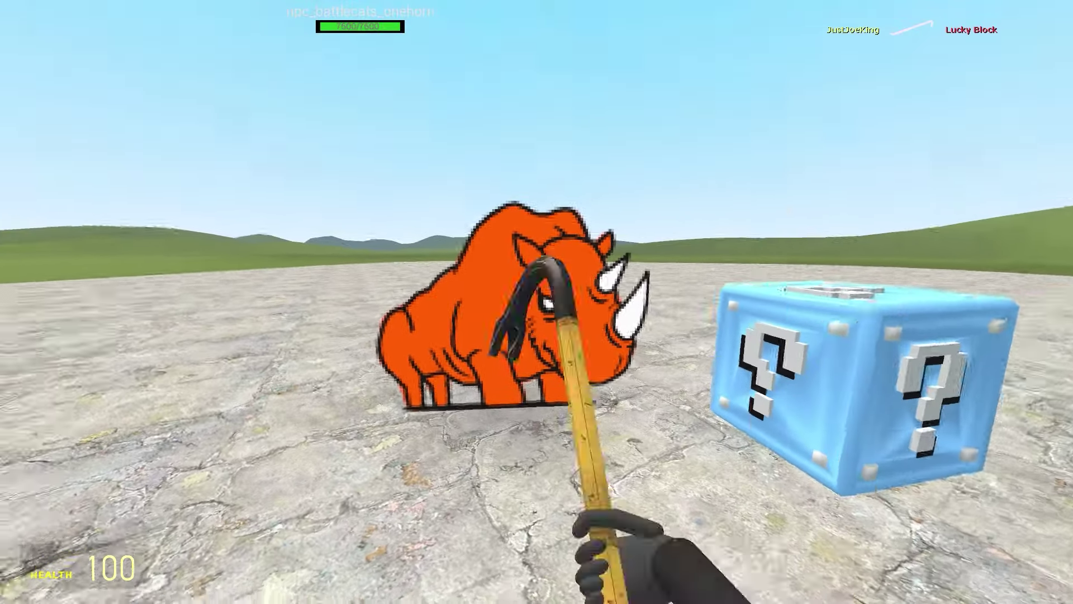
{"action": "key", "text": "6"}
{"action": "left_click", "coordinate": [538, 302]}
{"action": "scroll", "coordinate": [536, 302], "scroll_direction": "up", "scroll_amount": 5}
Switch back to the crowbar and break the blue lucky block, releasing the zombie
{"action": "key", "text": "1"}
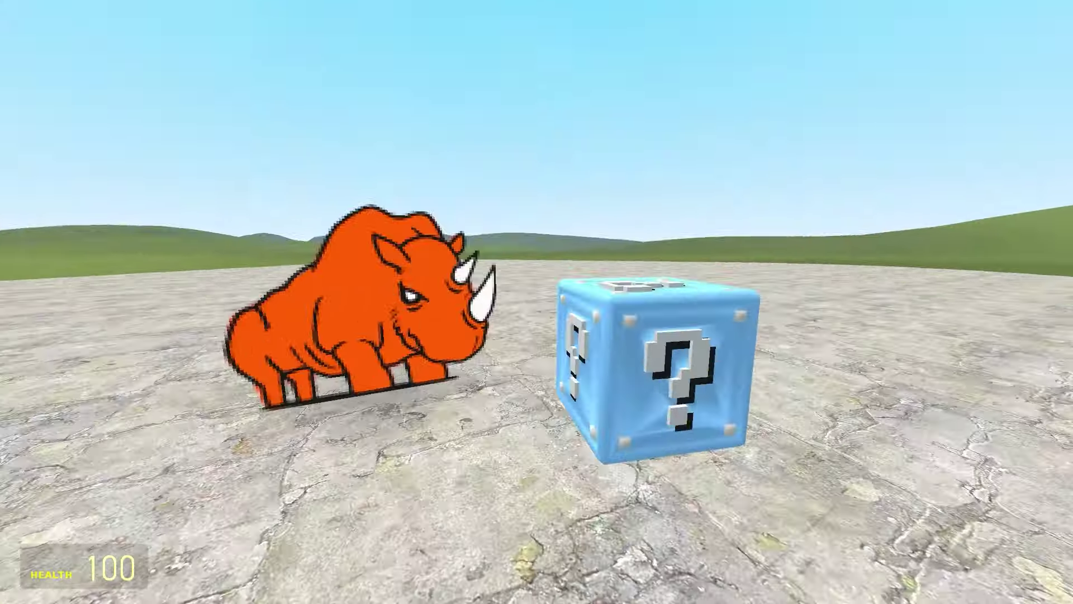
{"action": "left_click", "coordinate": [537, 302]}
{"action": "left_click", "coordinate": [536, 302]}
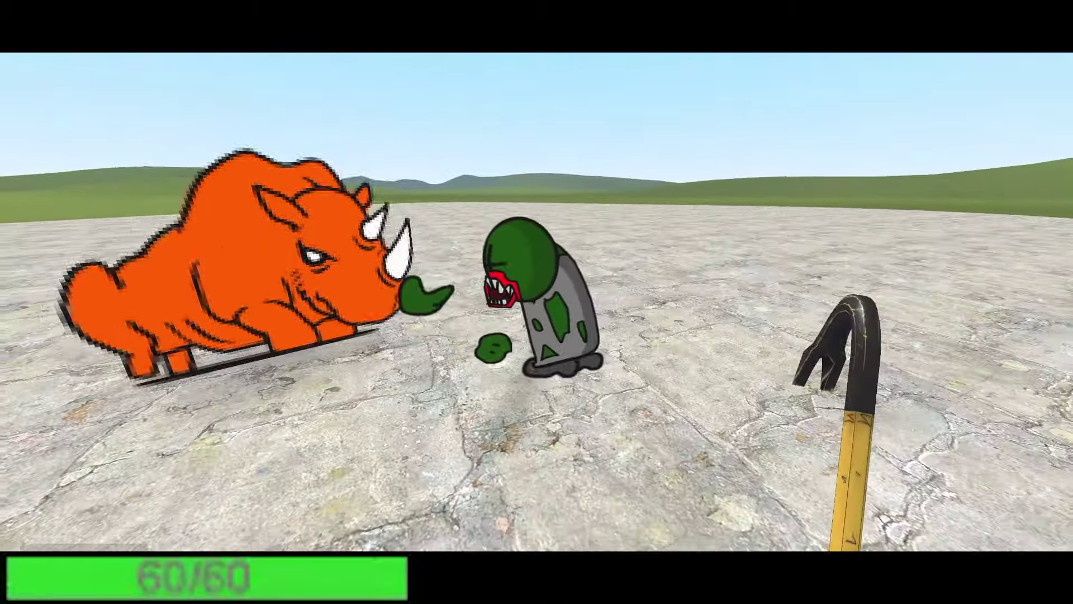
Step back and film the rhino fighting the Madness Combat zombie
{"action": "key", "text": "s"}
{"action": "key", "text": "6"}
{"action": "left_click", "coordinate": [538, 302]}
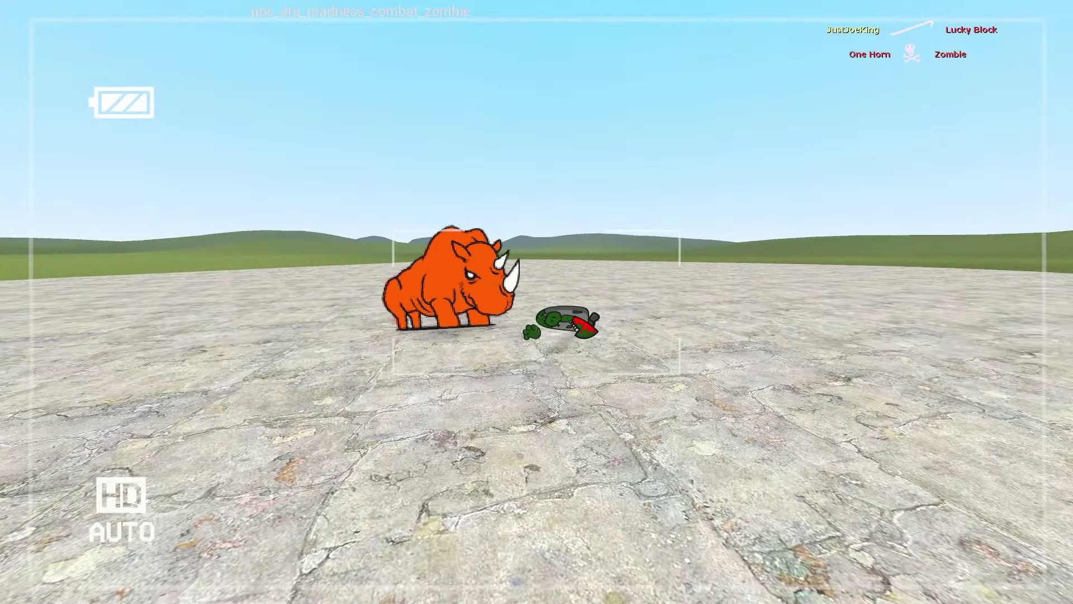
{"action": "scroll", "coordinate": [537, 302], "scroll_direction": "up", "scroll_amount": 5}
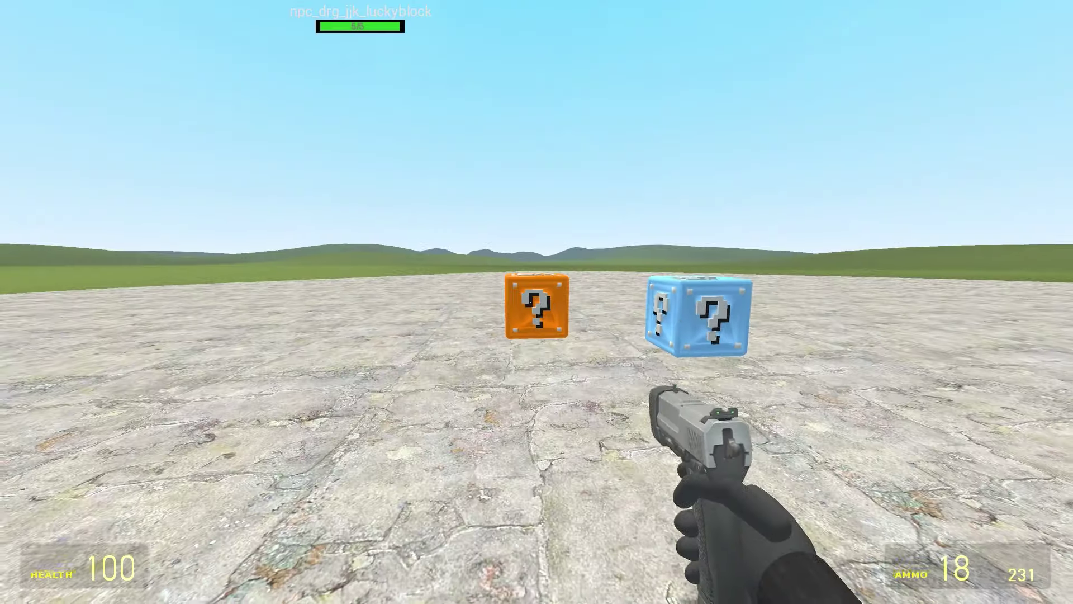
Shoot the orange lucky block open with the pistol and film the released Macho Cat
{"action": "left_click", "coordinate": [537, 302]}
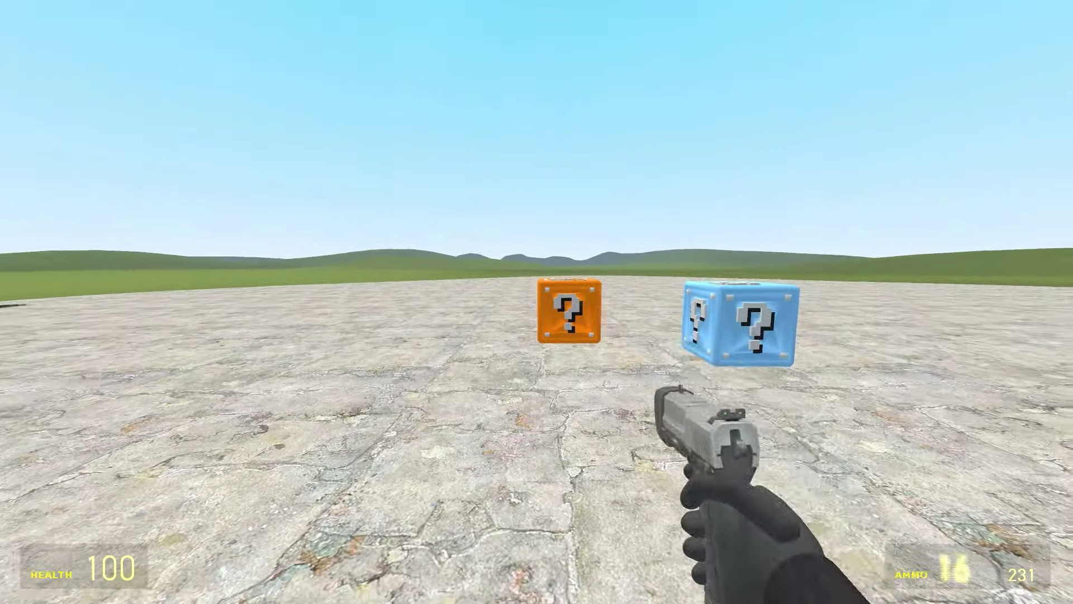
{"action": "double_click", "coordinate": [536, 302]}
{"action": "left_click", "coordinate": [537, 302]}
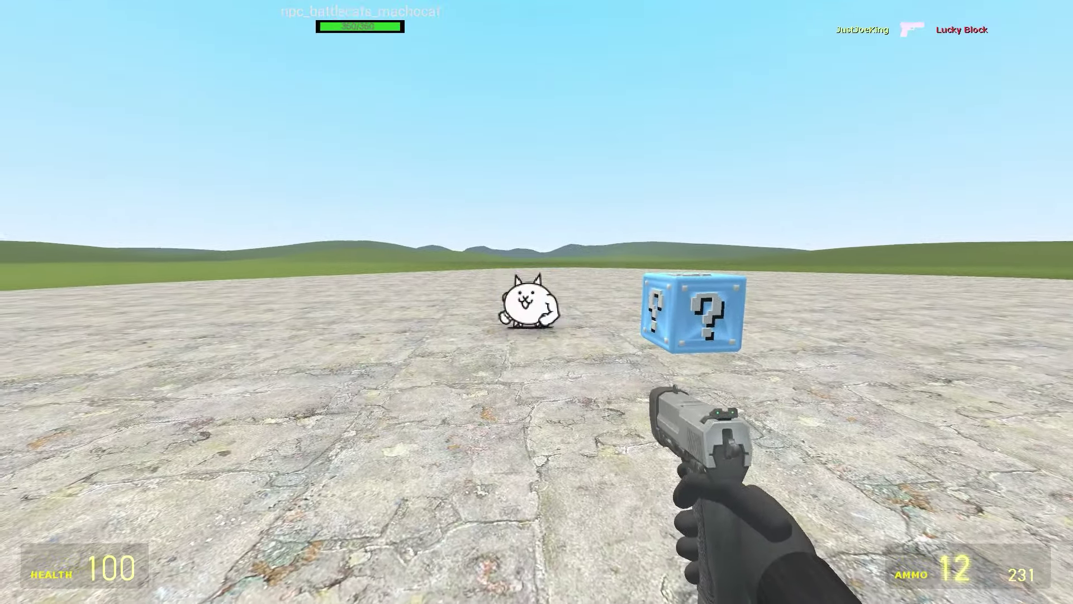
{"action": "key", "text": "6"}
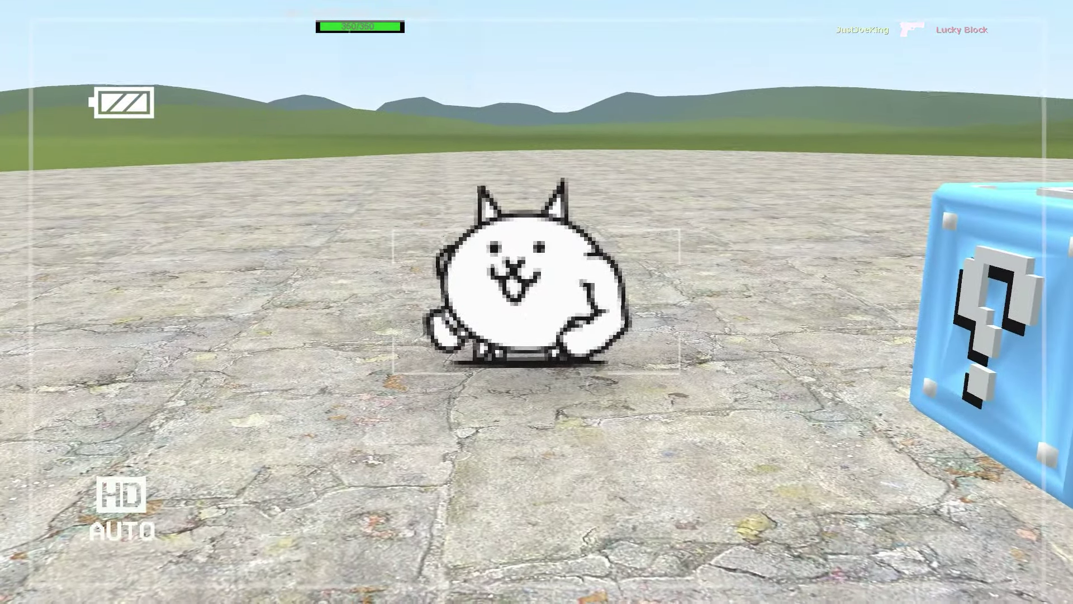
Crowbar the blue block to release Tricky the Clown, back away, then hit the next block
{"action": "key", "text": "1"}
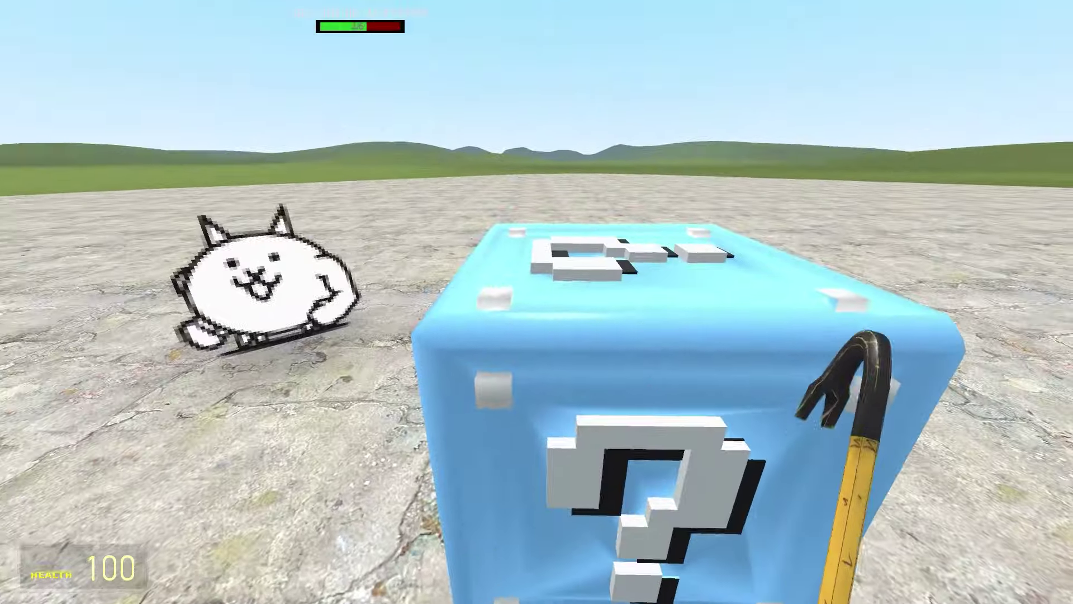
{"action": "left_click", "coordinate": [536, 302]}
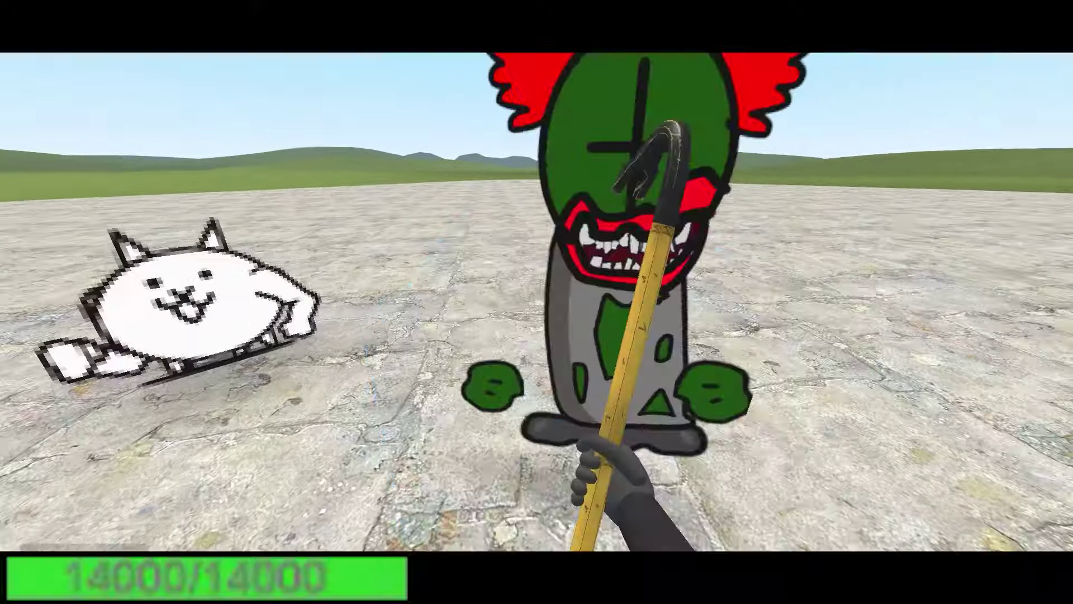
{"action": "key", "text": "s"}
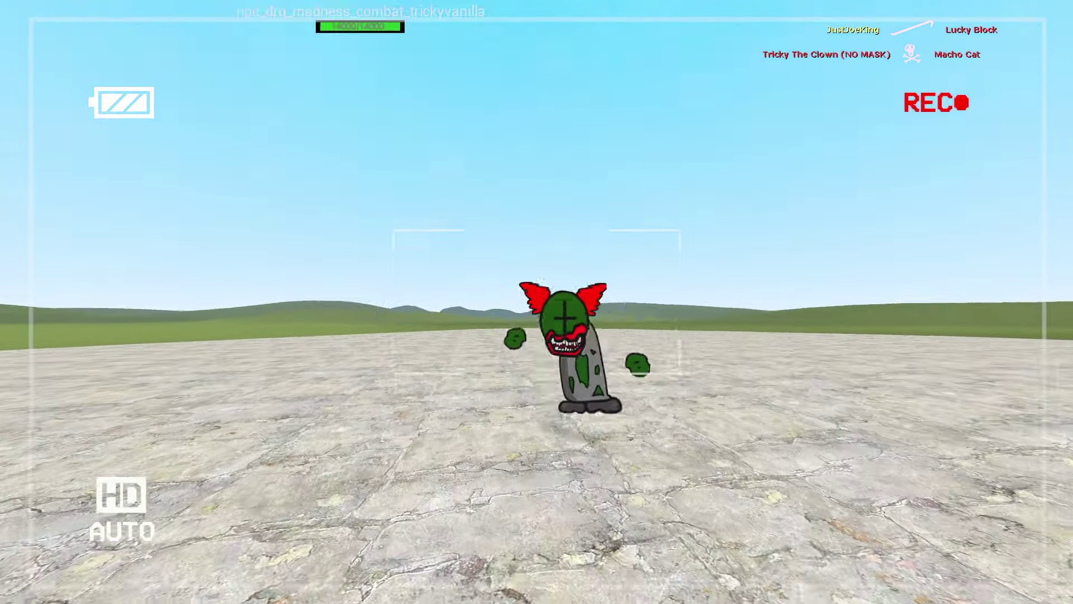
{"action": "key", "text": "s"}
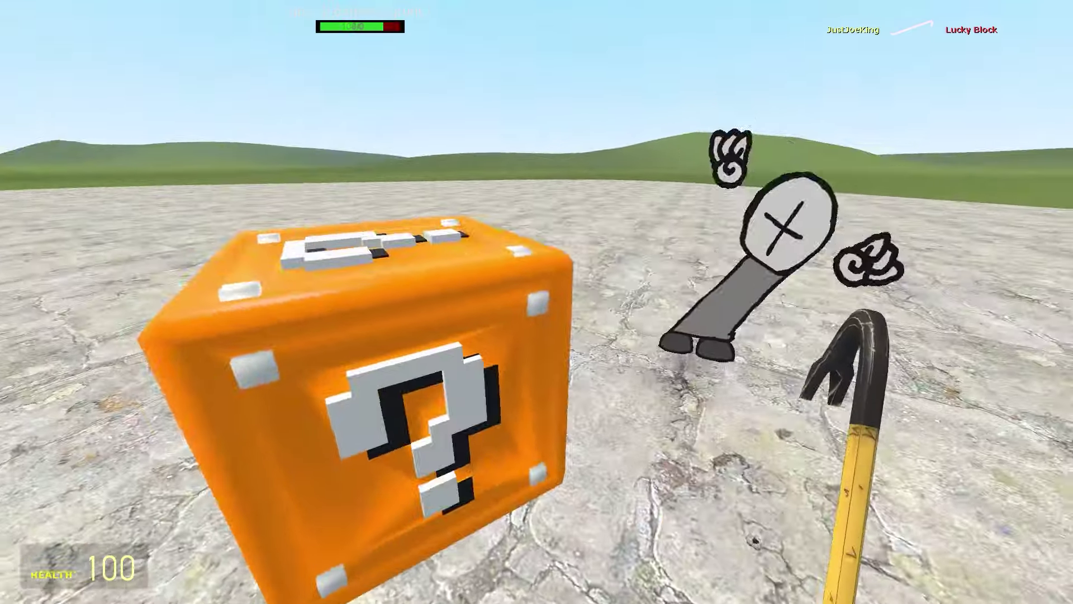
{"action": "left_click", "coordinate": [537, 302]}
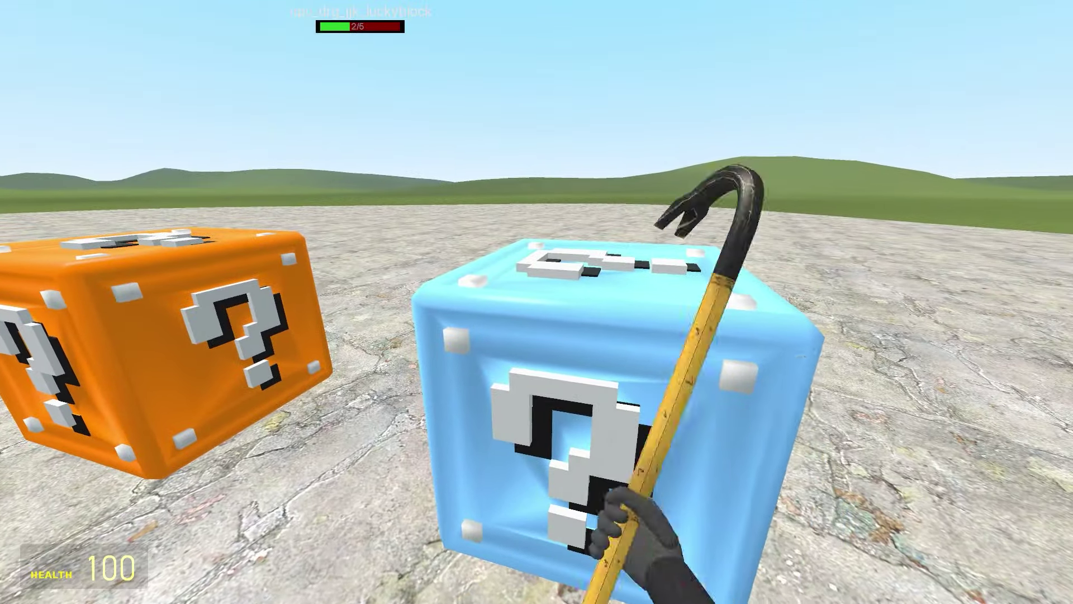
Break the blue lucky block, briefly swapping to the gravity gun and back to the crowbar
{"action": "left_click", "coordinate": [537, 303]}
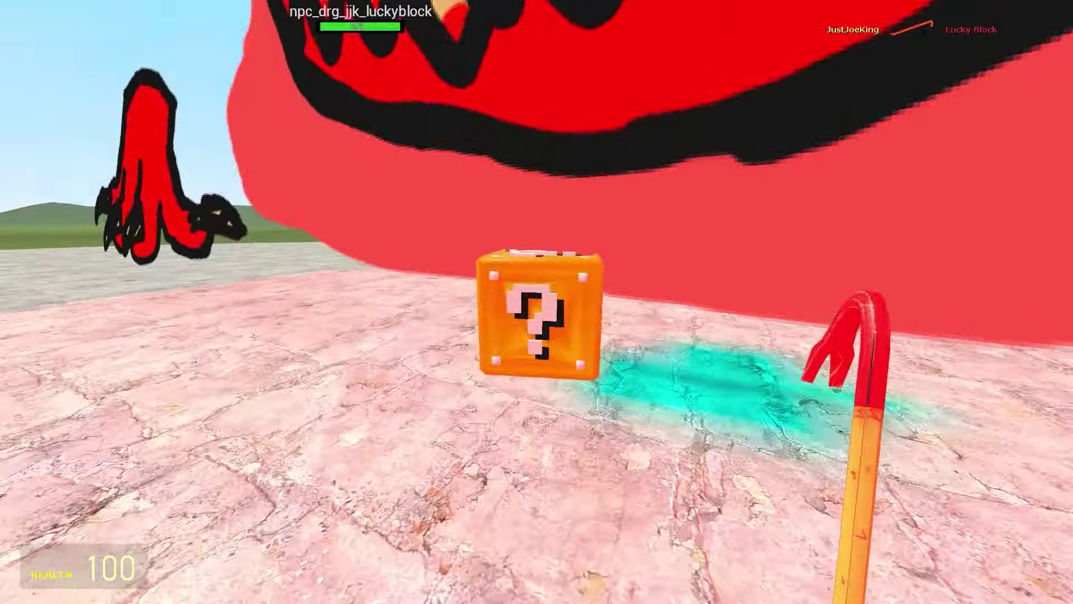
{"action": "key", "text": "2"}
{"action": "key", "text": "1"}
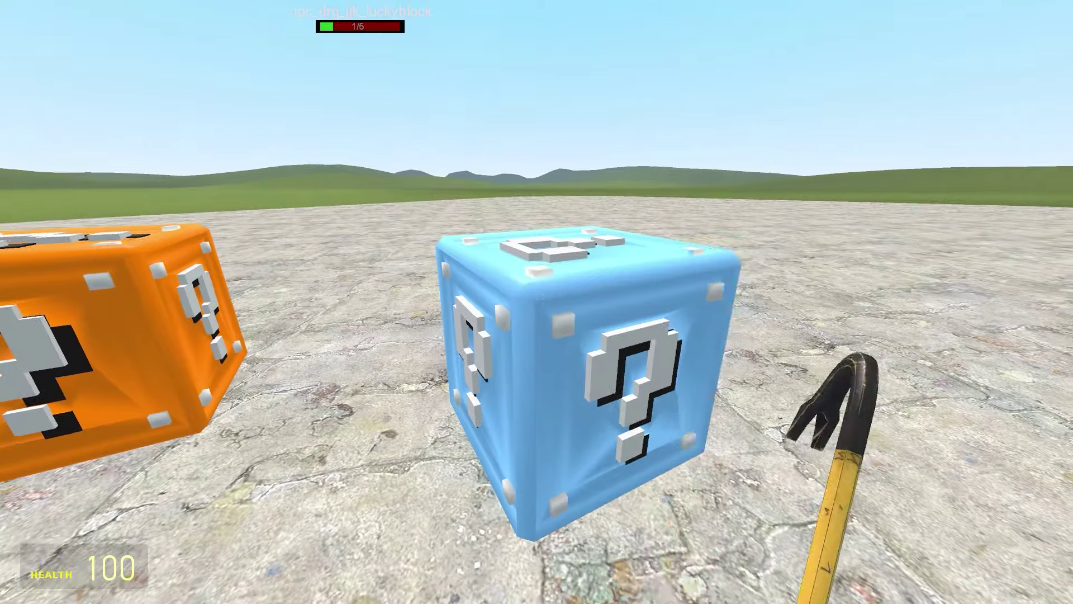
Break the next blue and orange lucky blocks and fire a shot during the round
{"action": "left_click", "coordinate": [587, 378]}
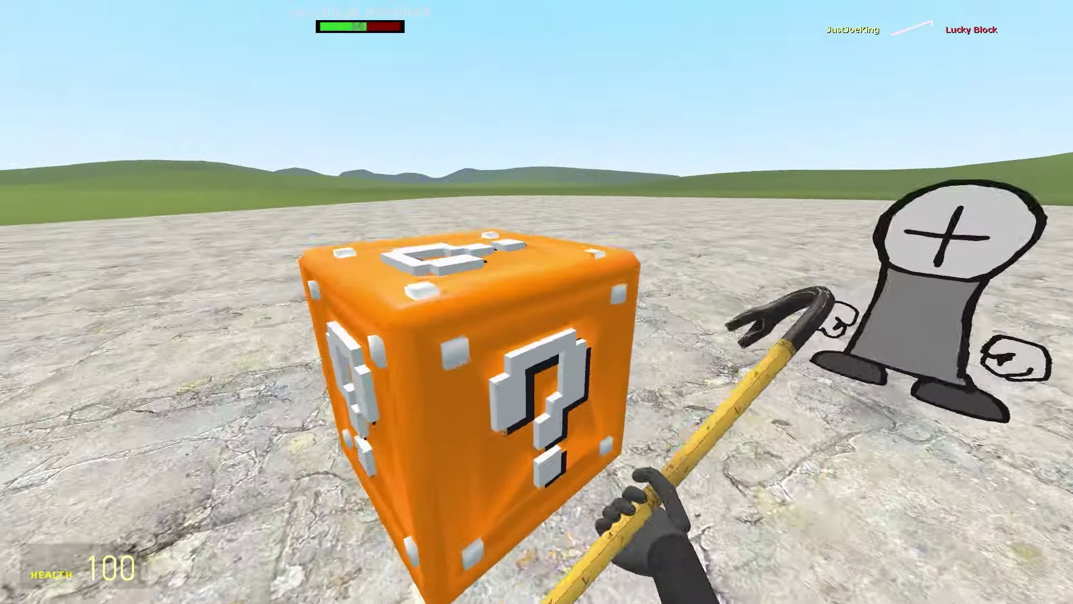
{"action": "left_click", "coordinate": [537, 302]}
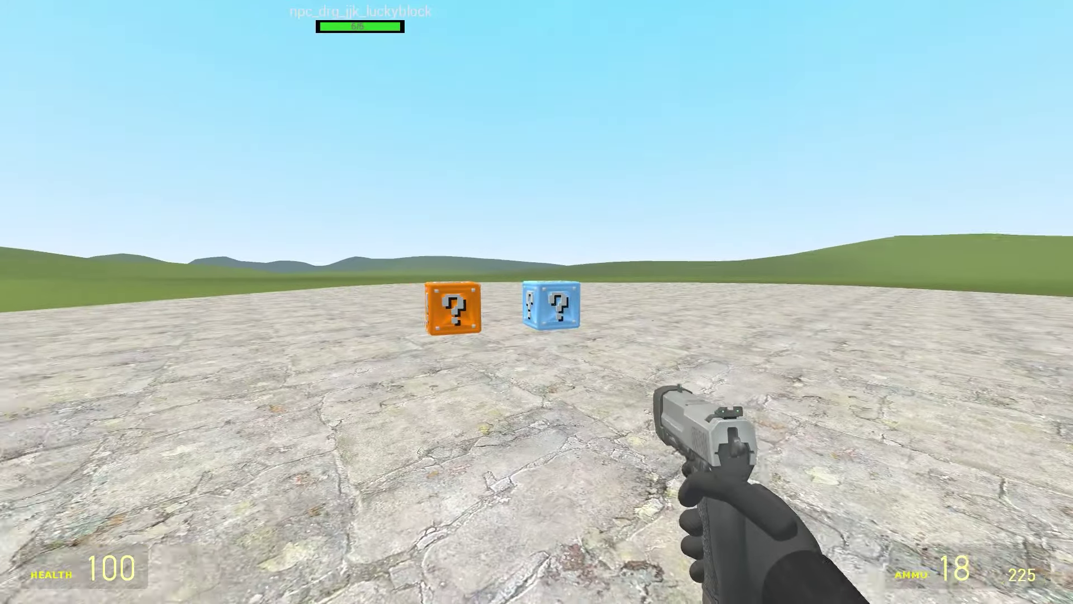
{"action": "left_click", "coordinate": [537, 302]}
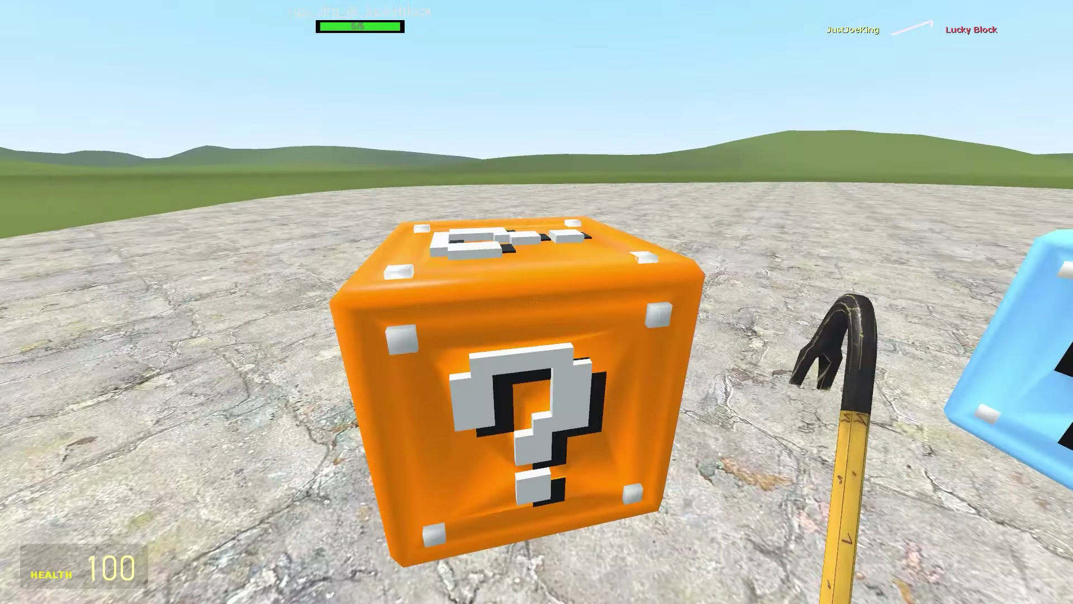
Crowbar two orange lucky blocks to release a cow and a sheep, then strike the blue block
{"action": "left_click", "coordinate": [537, 302]}
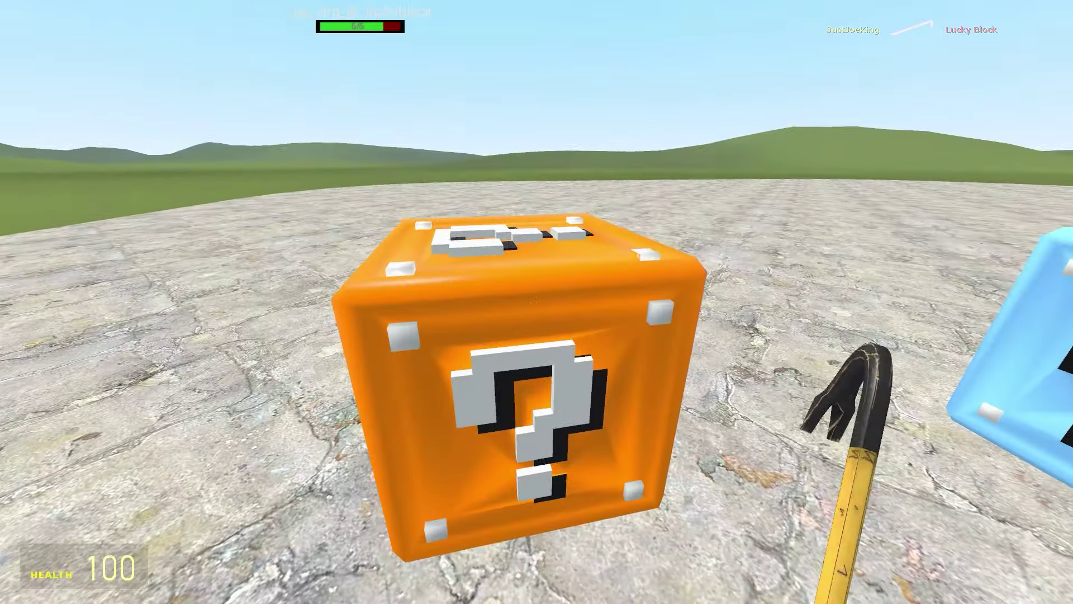
{"action": "left_click", "coordinate": [537, 302]}
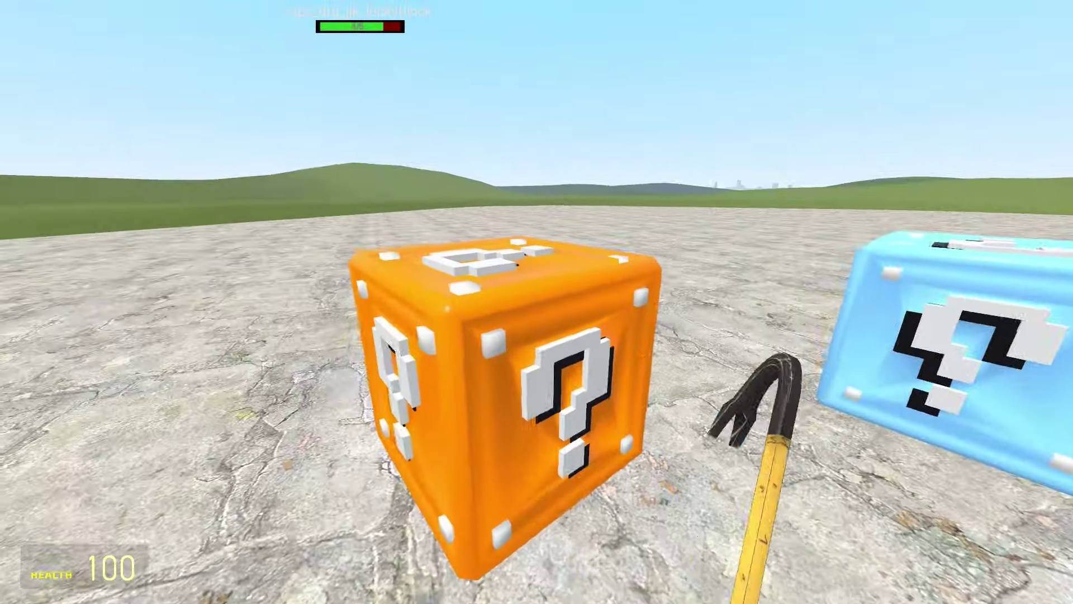
{"action": "left_click", "coordinate": [536, 301]}
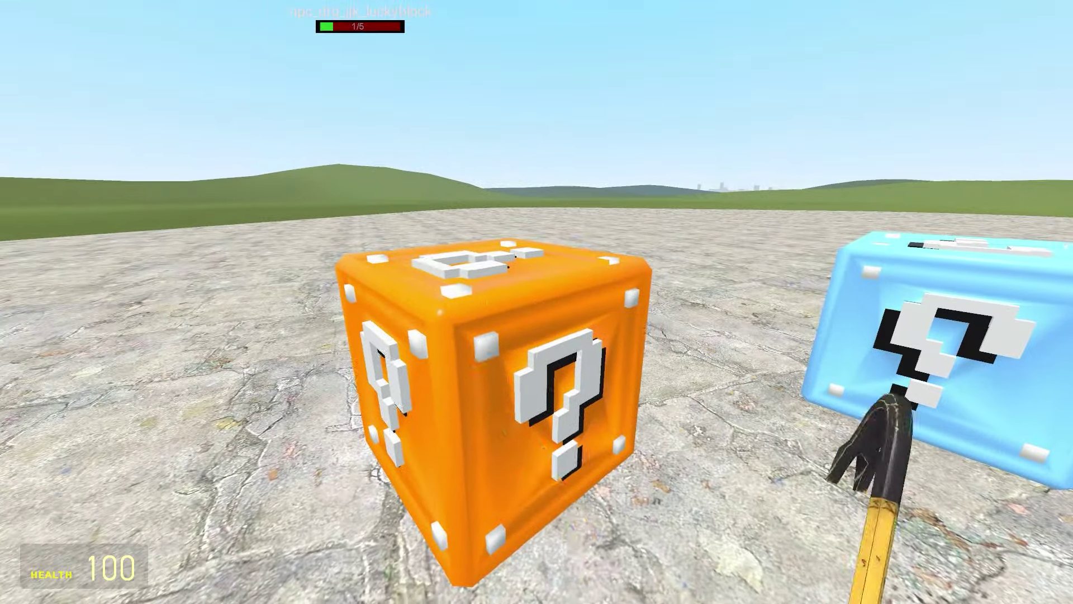
{"action": "left_click", "coordinate": [536, 302]}
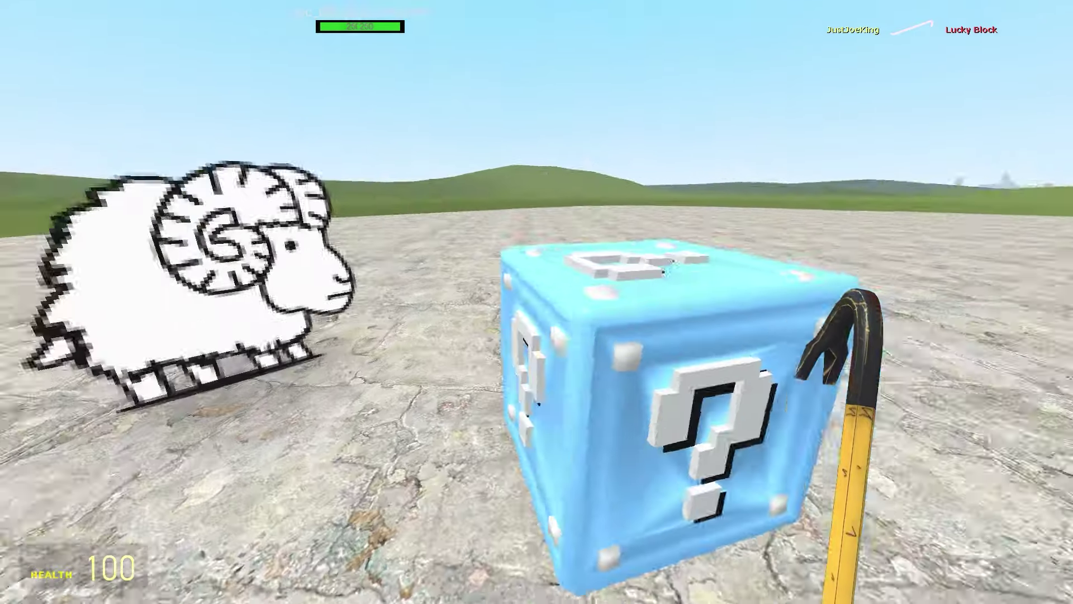
{"action": "left_click", "coordinate": [537, 302]}
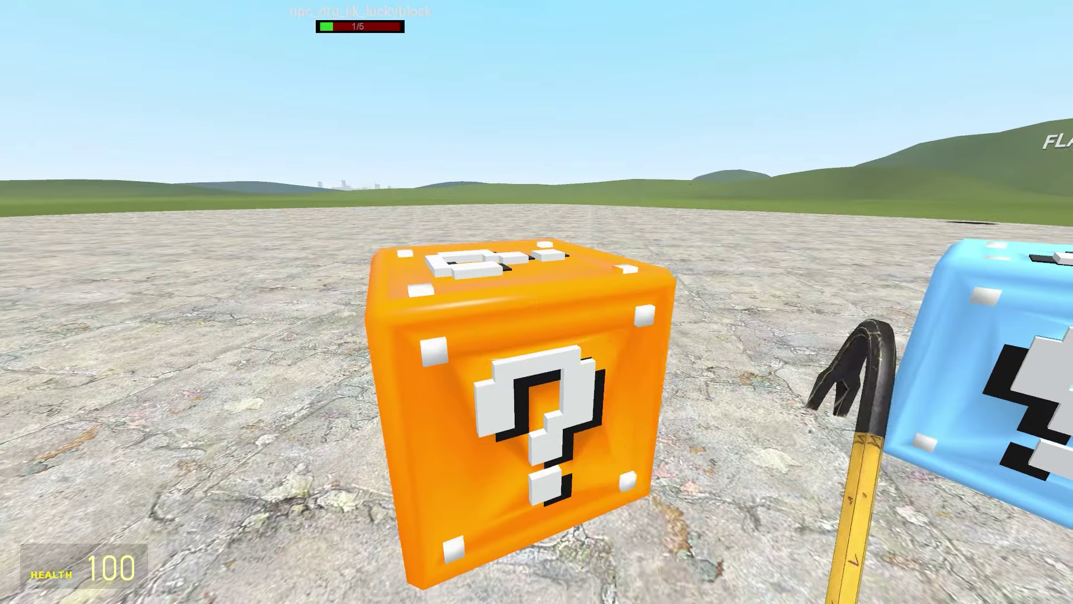
Crowbar the orange block, film the penguin Jackie Peng, then walk up and break the blue block
{"action": "left_click", "coordinate": [536, 302]}
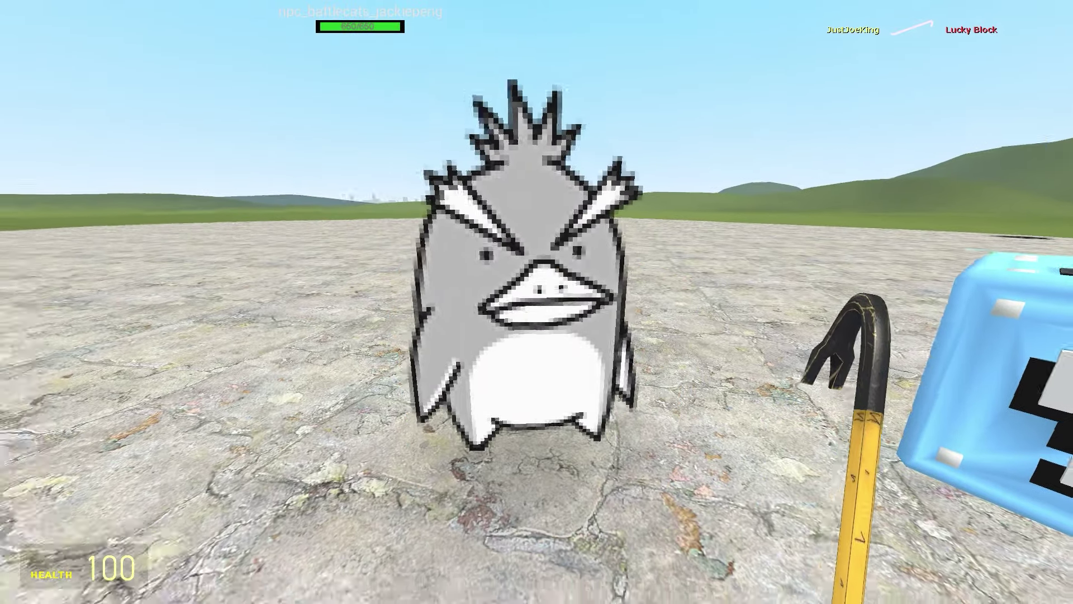
{"action": "key", "text": "6"}
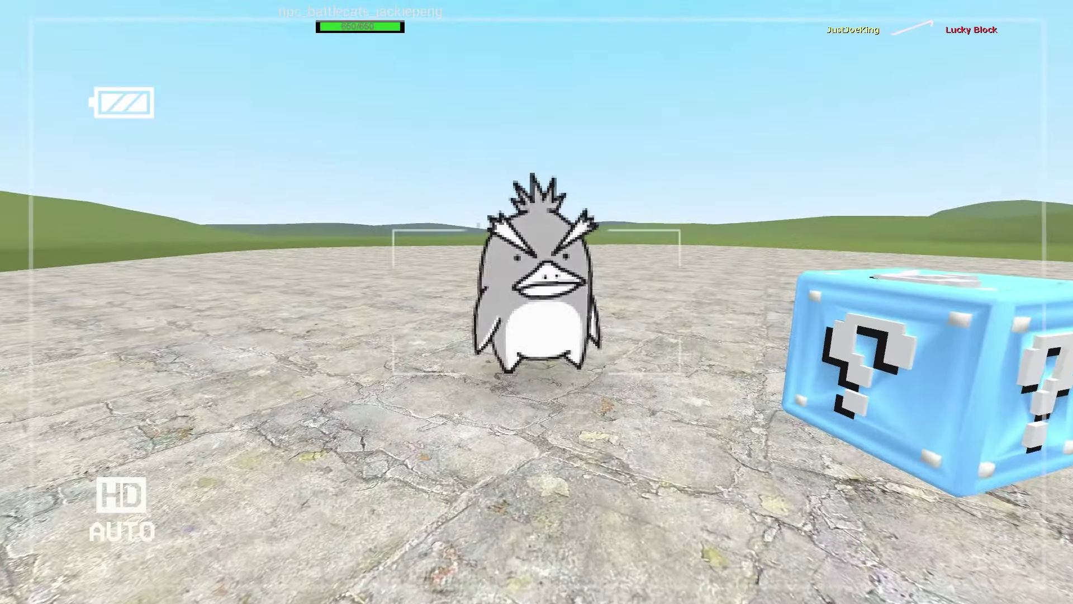
{"action": "scroll", "coordinate": [537, 302], "scroll_direction": "up", "scroll_amount": 3}
{"action": "scroll", "coordinate": [537, 302], "scroll_direction": "down", "scroll_amount": 3}
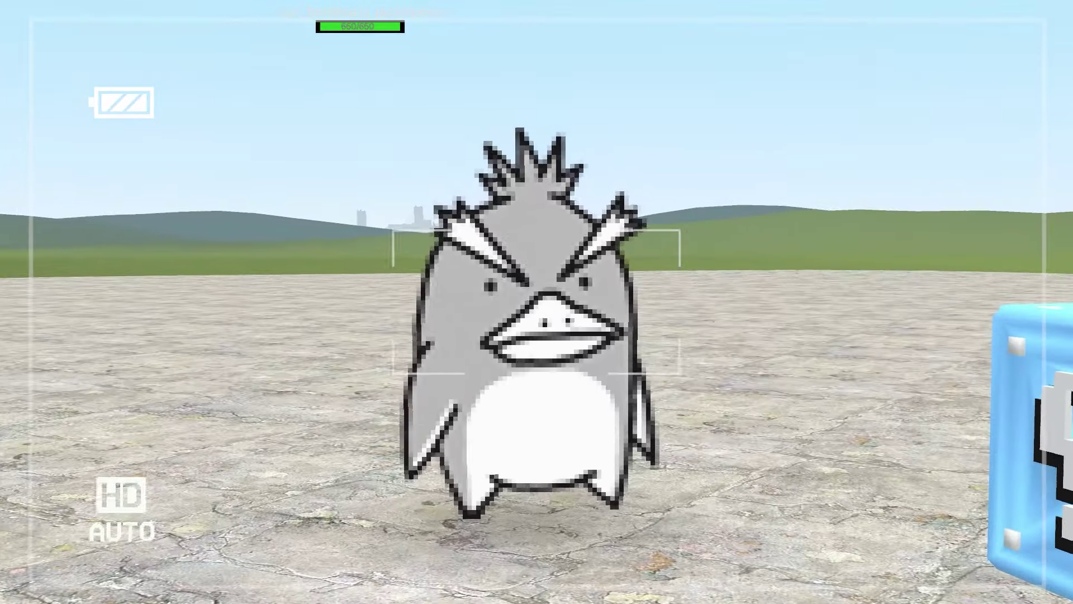
{"action": "key", "text": "1"}
{"action": "key", "text": "w"}
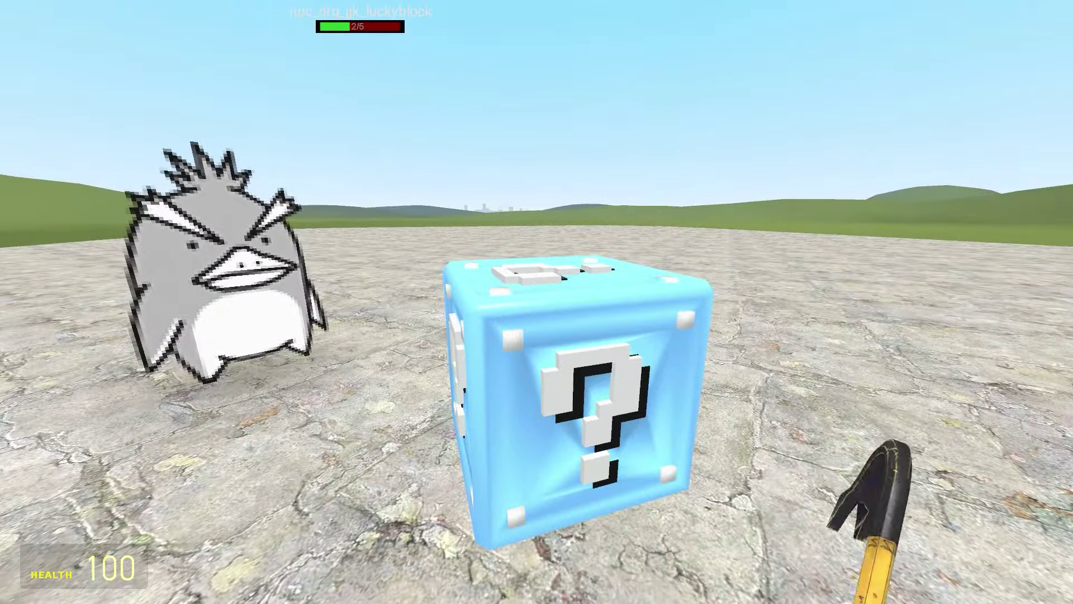
{"action": "left_click", "coordinate": [537, 301]}
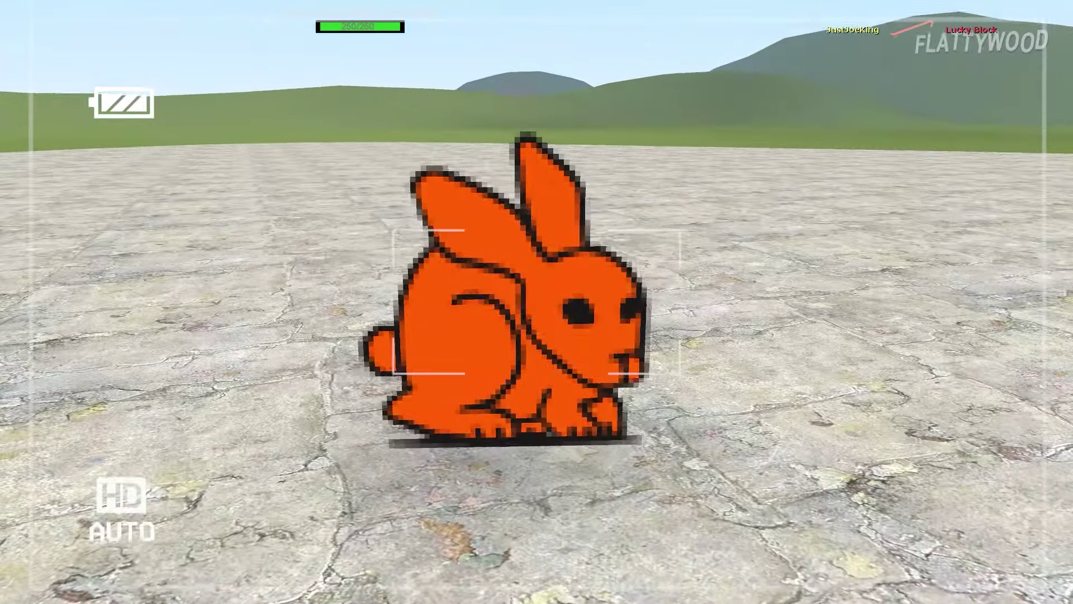
Crowbar the blue lucky block open in three hits and film the zombie fighting the orange bunny
{"action": "key", "text": "1"}
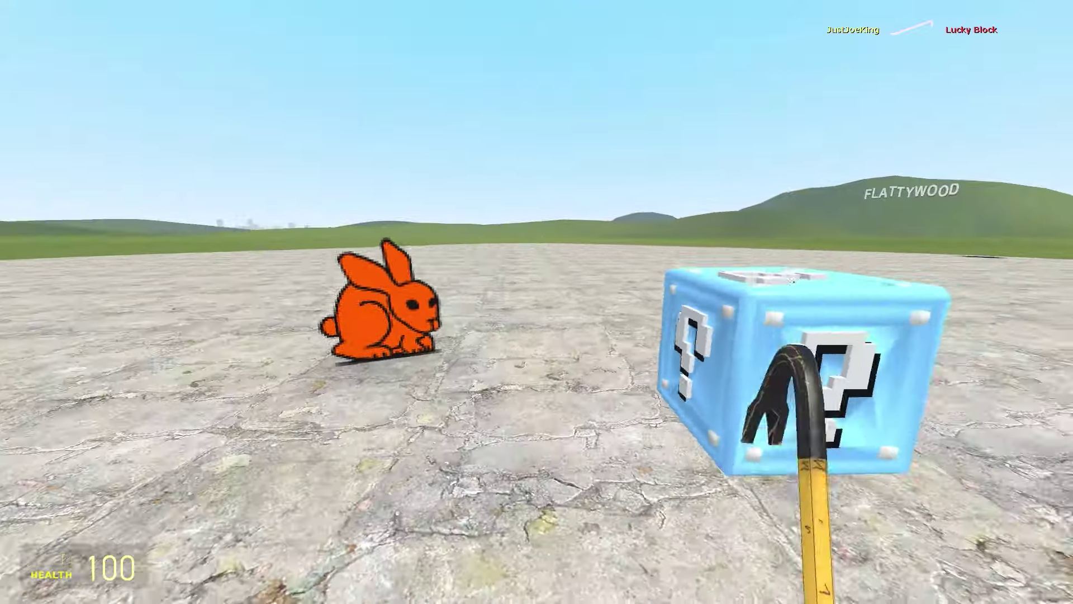
{"action": "left_click", "coordinate": [536, 302]}
{"action": "left_click", "coordinate": [537, 302]}
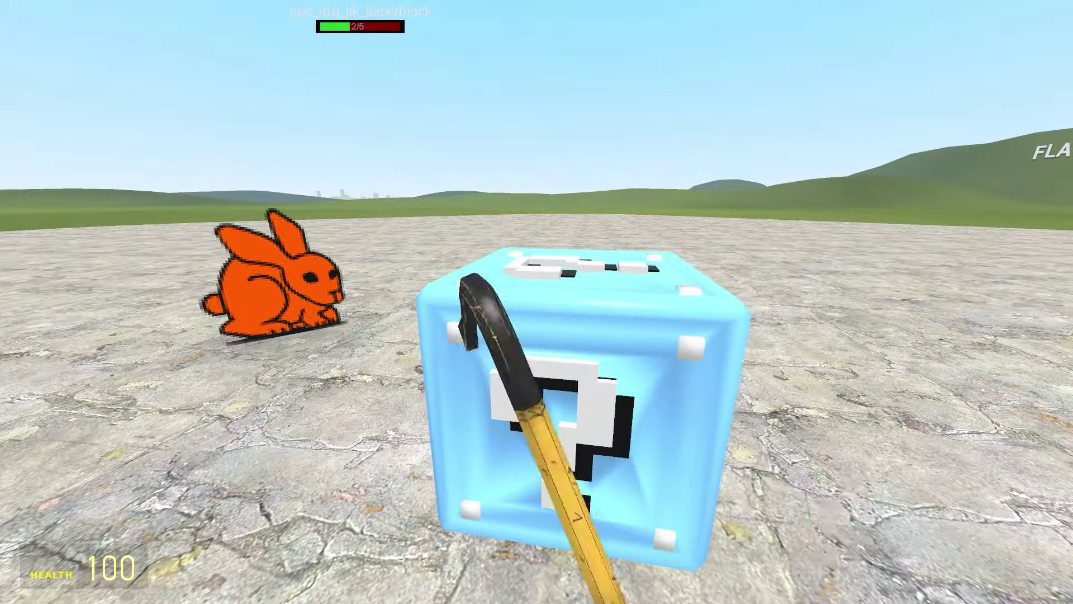
{"action": "left_click", "coordinate": [536, 302]}
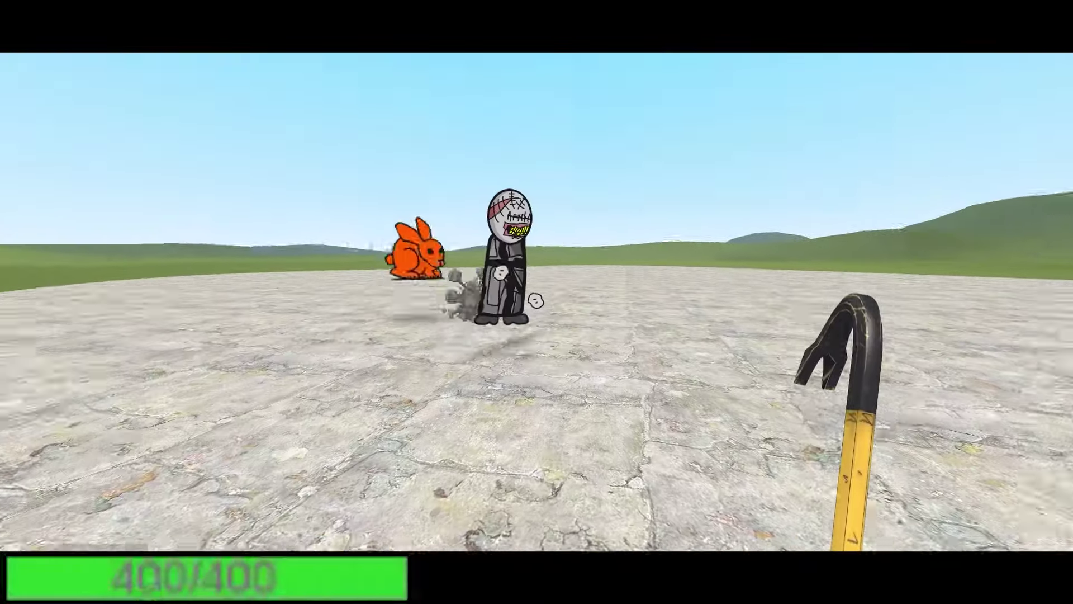
{"action": "key", "text": "6"}
{"action": "left_click", "coordinate": [537, 302]}
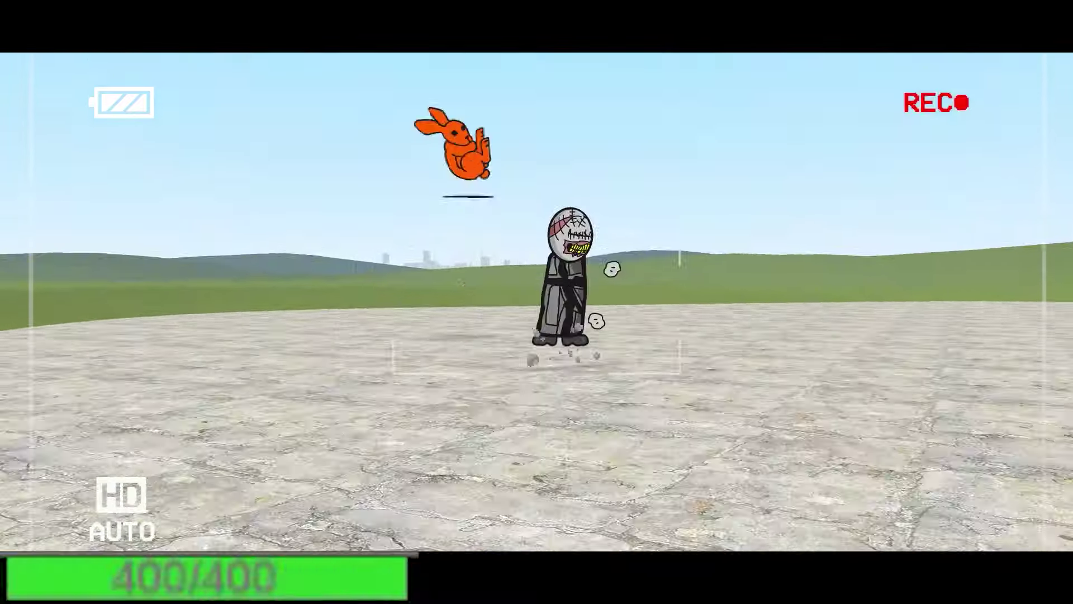